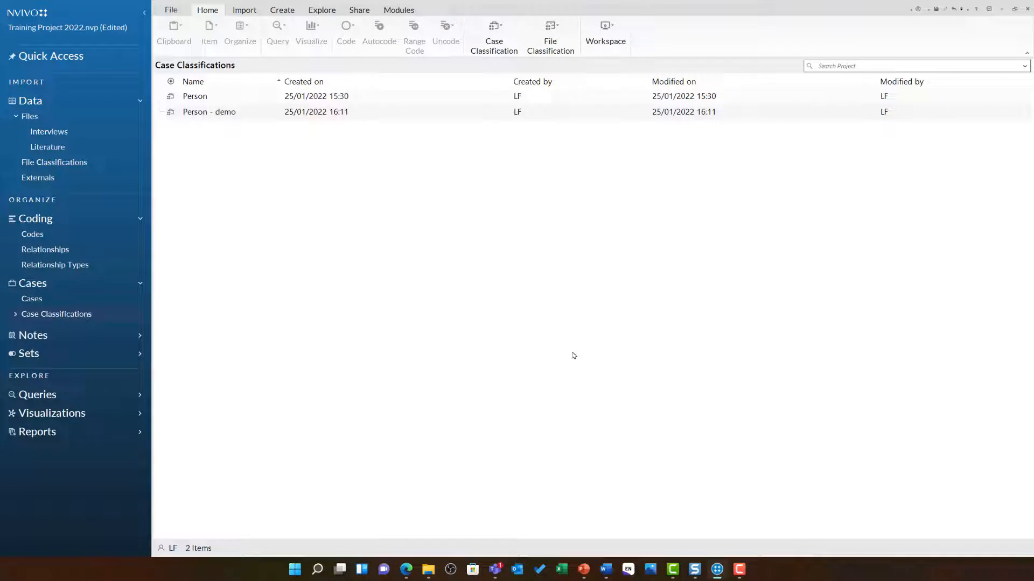
# Delete the "Person - demo" case classification from the project
pyautogui.click(256, 117)
pyautogui.press('Delete')
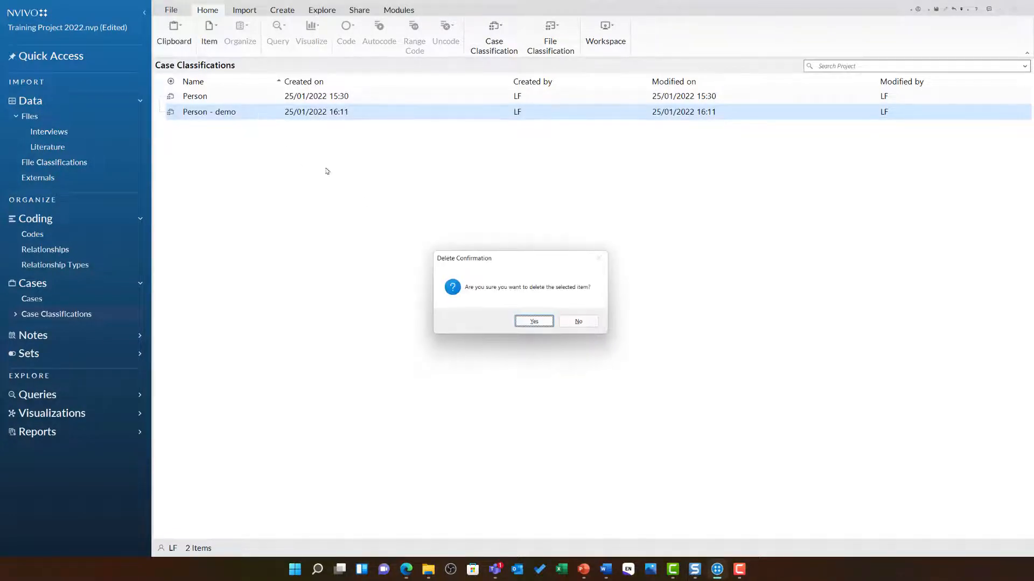
pyautogui.click(524, 322)
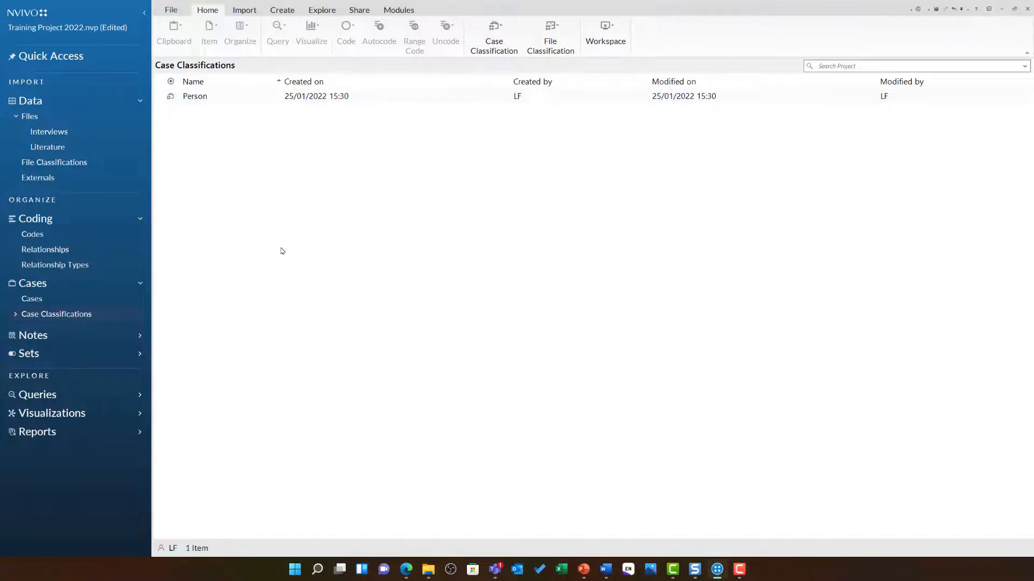
# Assign the Person classification to the case that has no classification yet
pyautogui.click(79, 301)
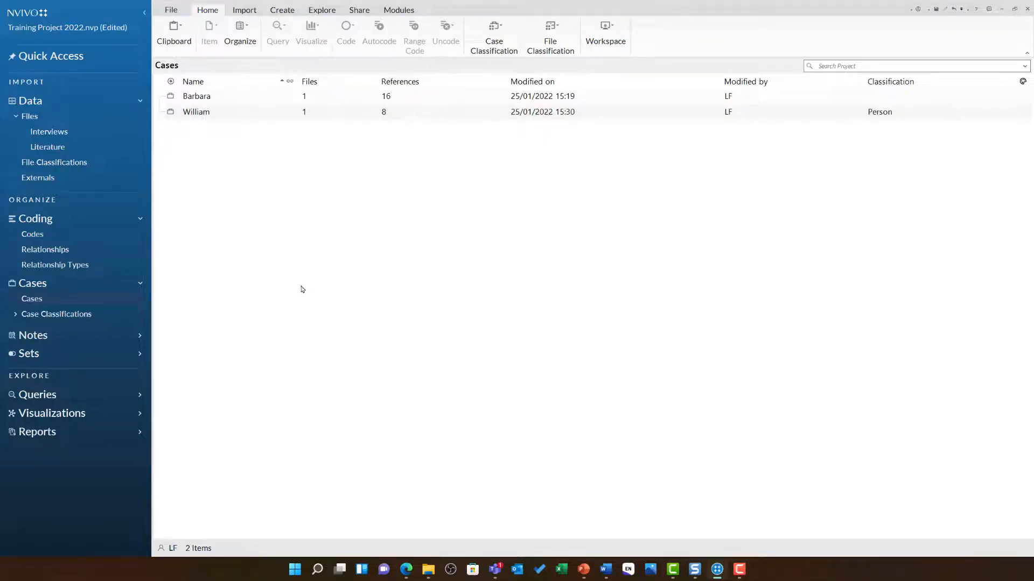
pyautogui.rightClick(347, 98)
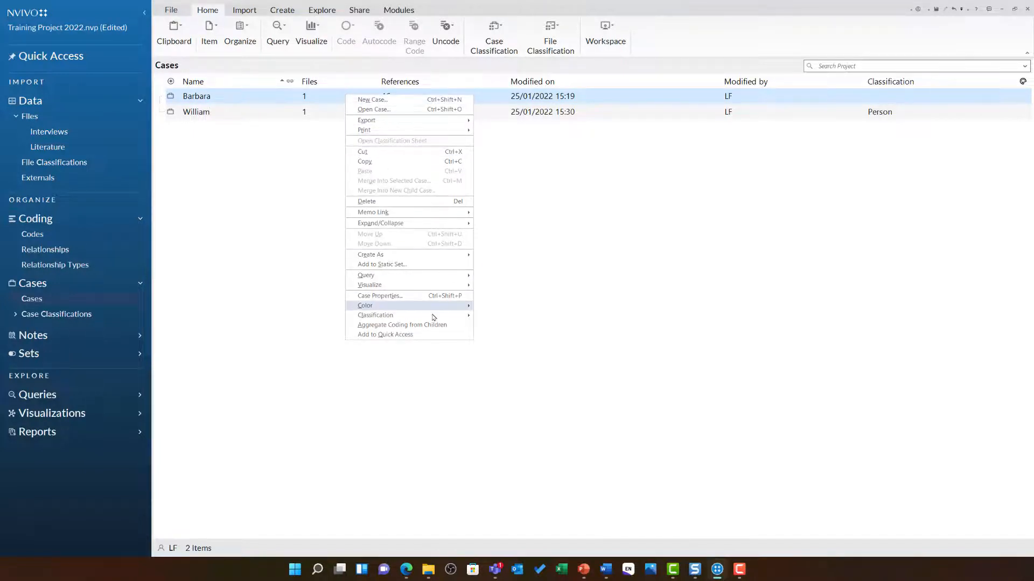
pyautogui.moveTo(436, 320)
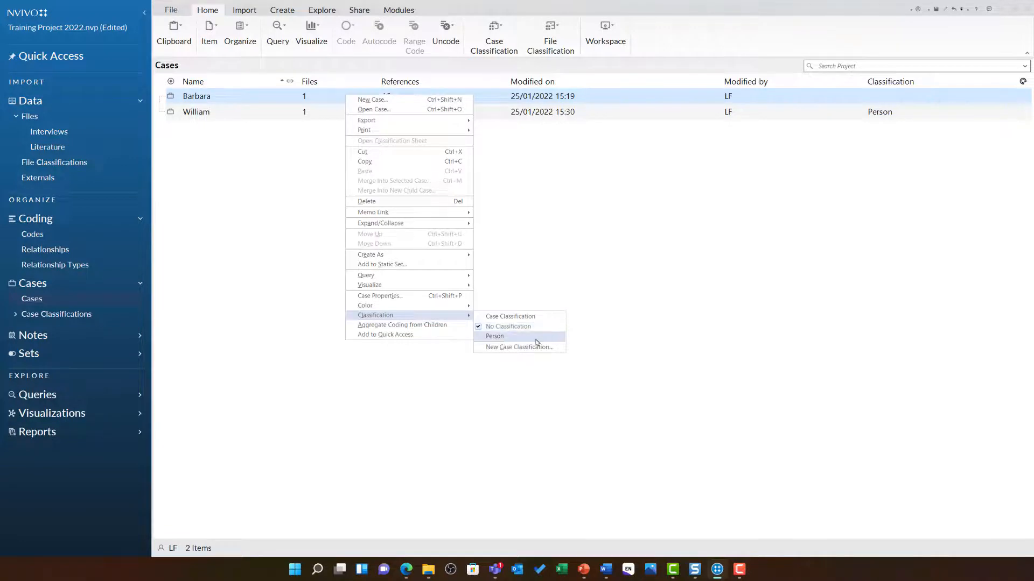
pyautogui.click(536, 337)
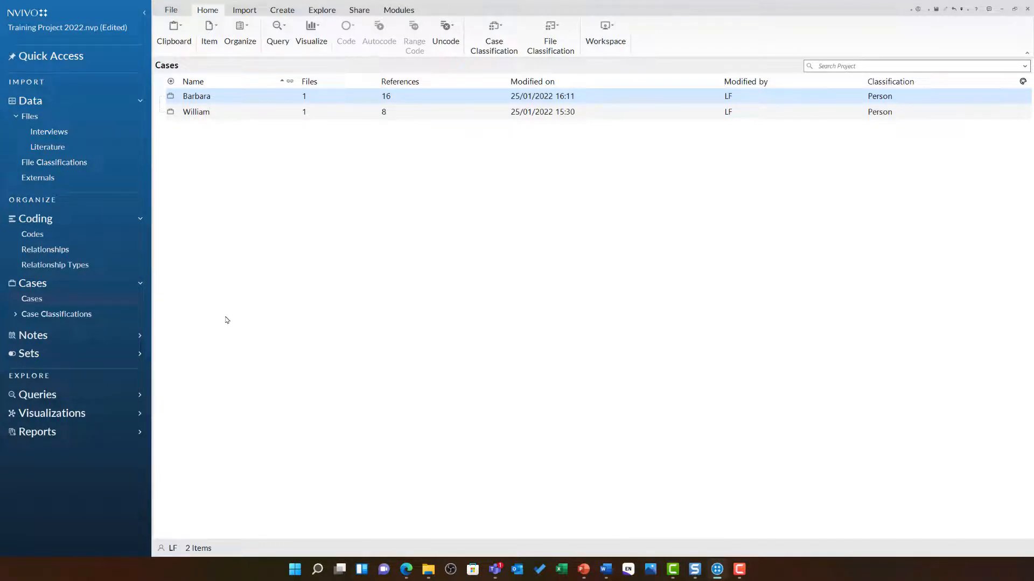
# Add a Gender attribute to the Person case classification with the values Male, Female and Self-defined
pyautogui.click(70, 314)
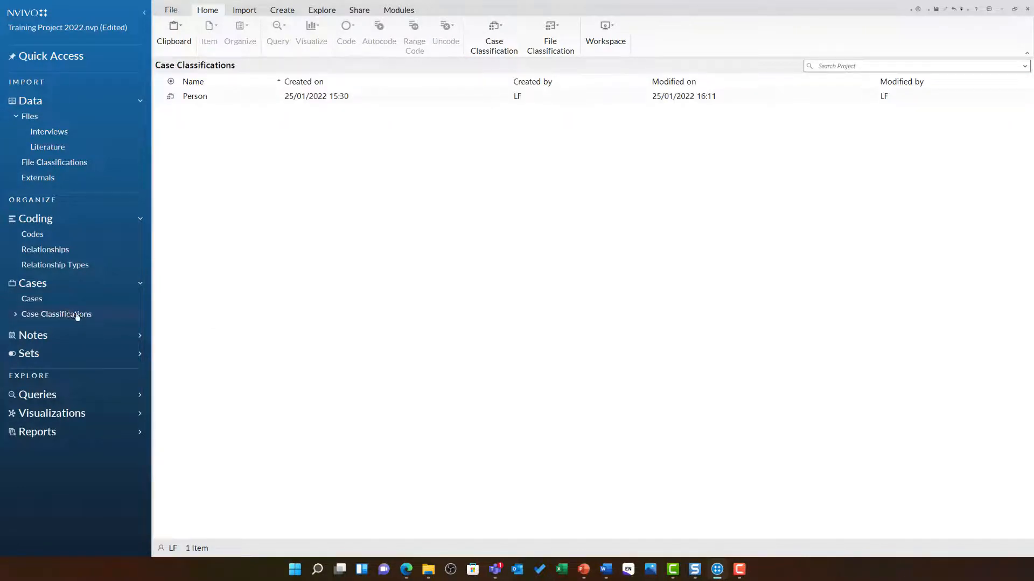
pyautogui.rightClick(235, 102)
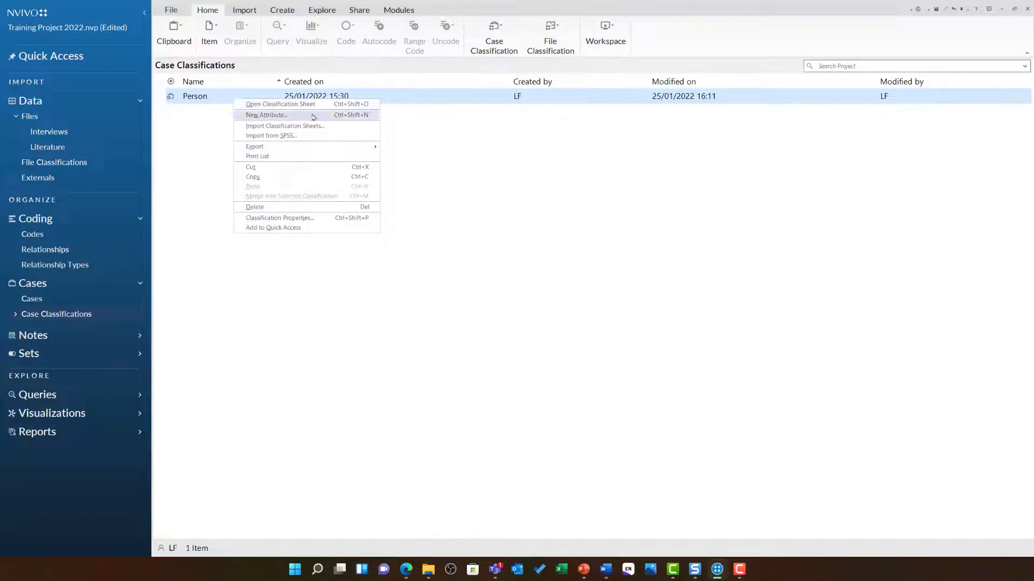
pyautogui.click(313, 117)
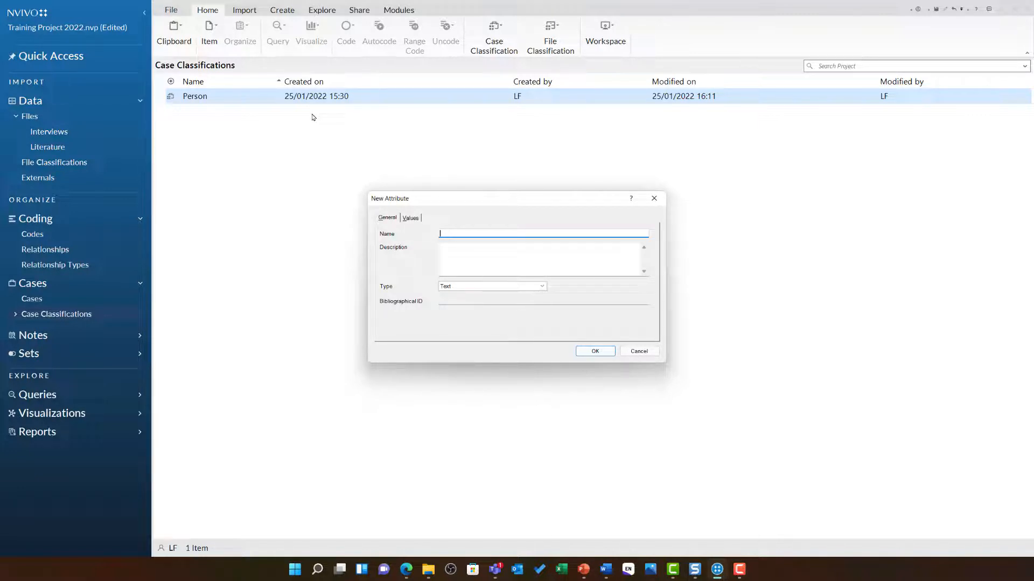
pyautogui.write('Gender')
pyautogui.click(414, 219)
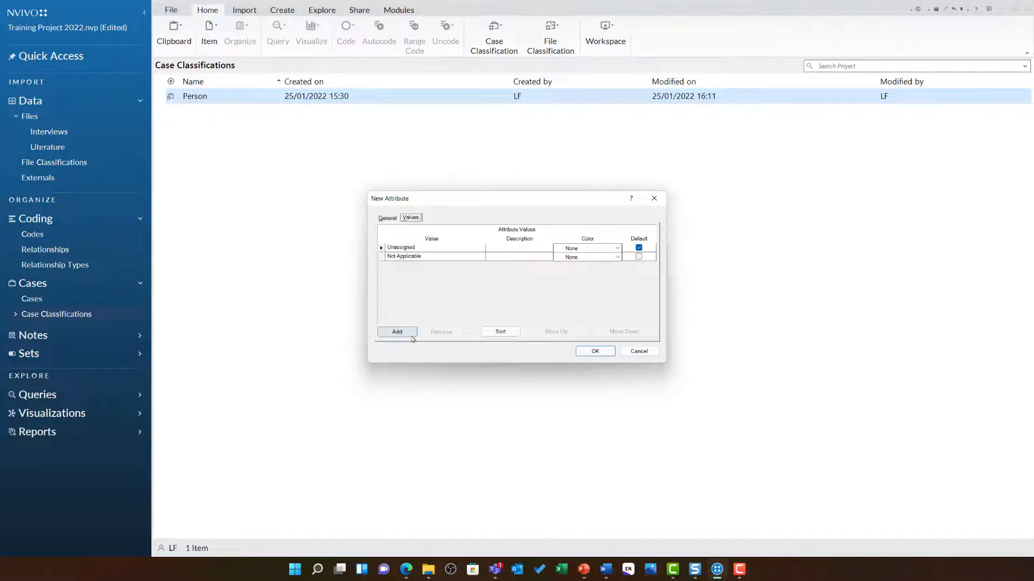
pyautogui.click(411, 332)
pyautogui.write('Male')
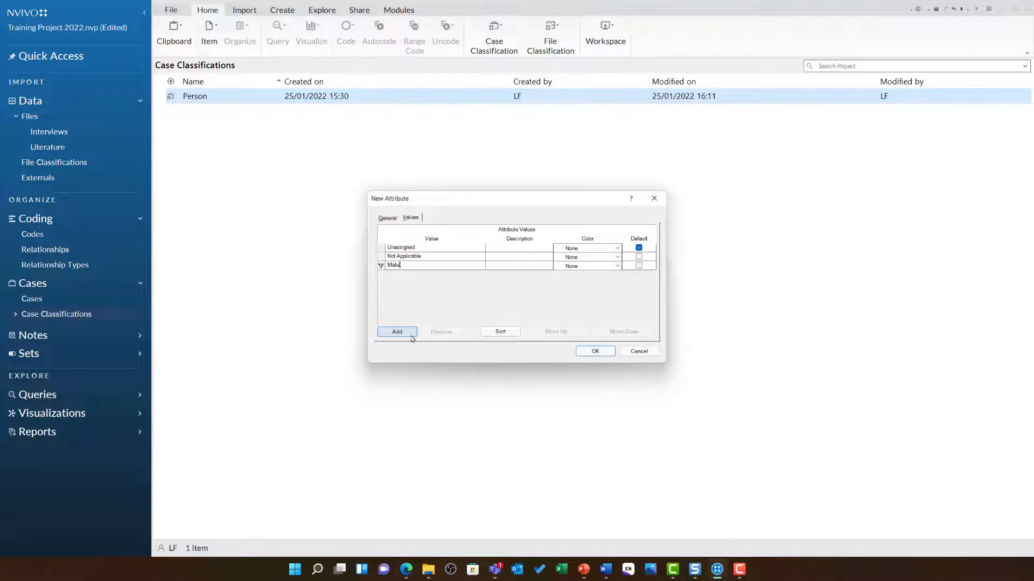
pyautogui.press('Return')
pyautogui.write('Female')
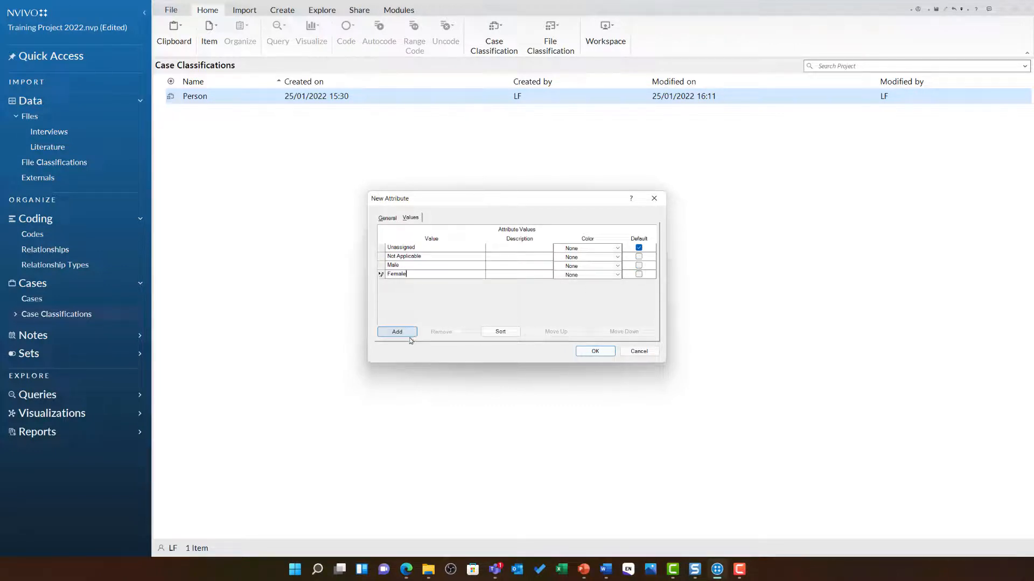
pyautogui.click(410, 335)
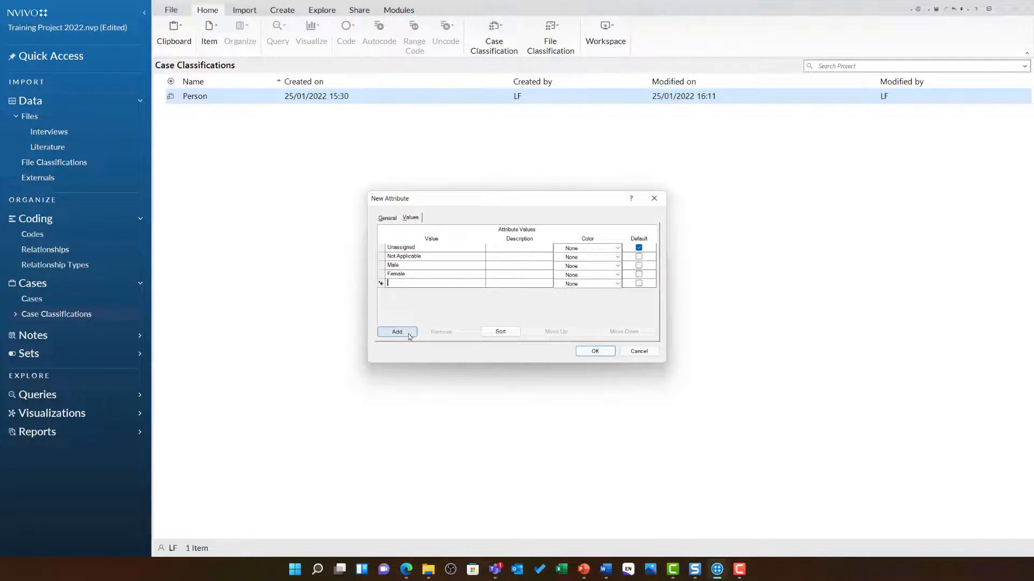
pyautogui.write('Self-defined')
pyautogui.click(595, 351)
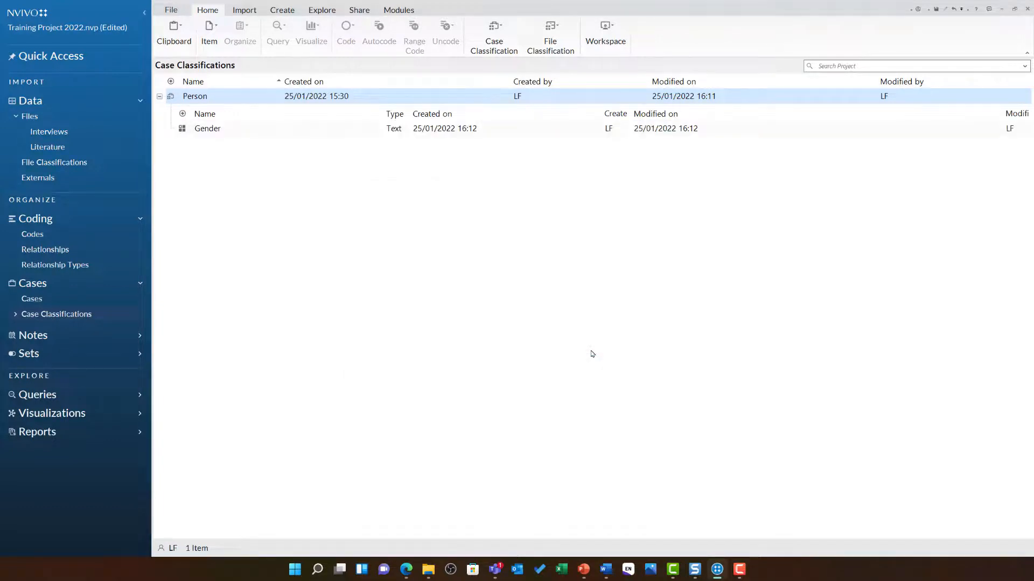
# Create an Age attribute in the Person classification with 40-49 as its first added value
pyautogui.rightClick(226, 95)
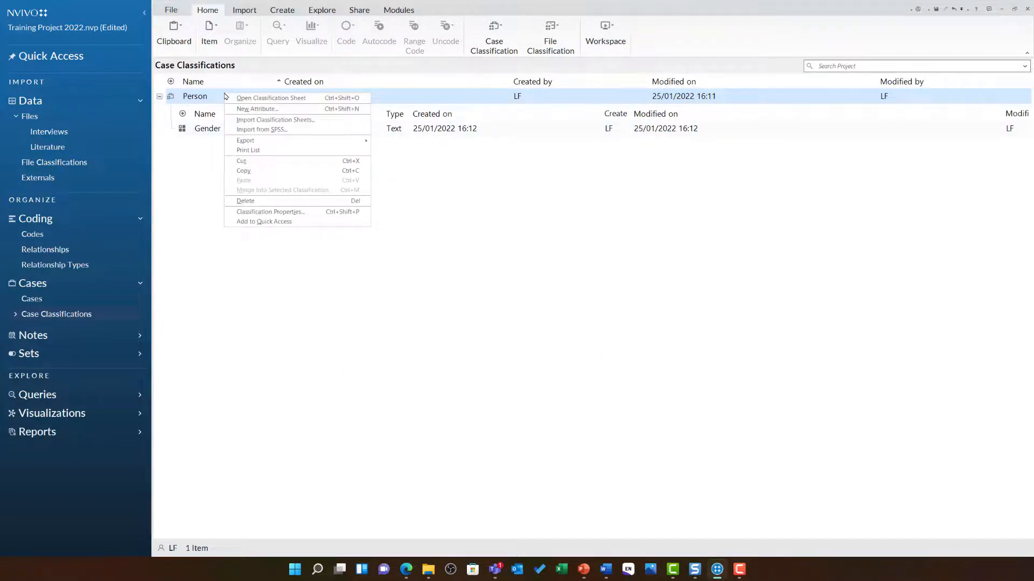
pyautogui.click(295, 109)
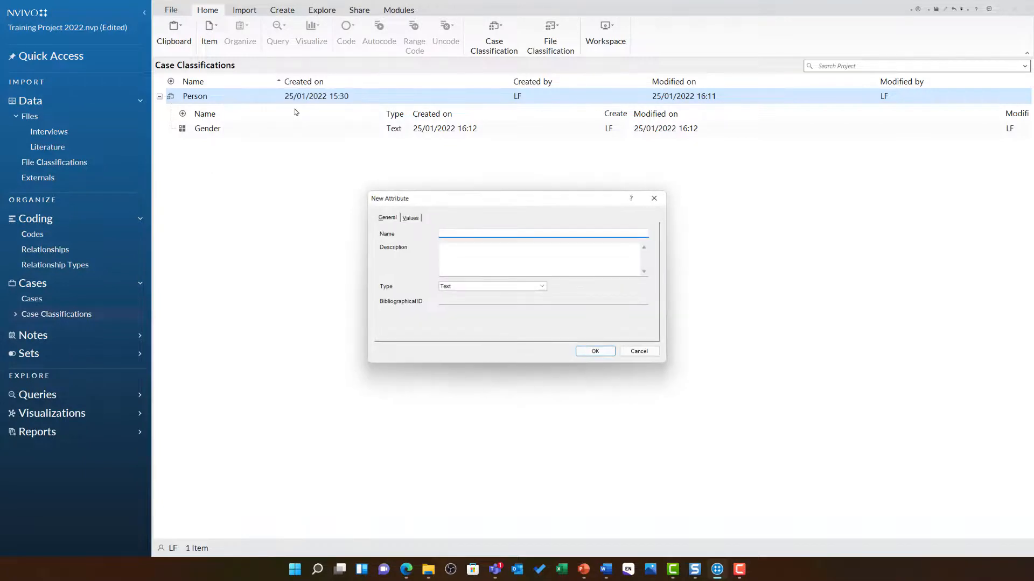
pyautogui.write('Age')
pyautogui.click(411, 219)
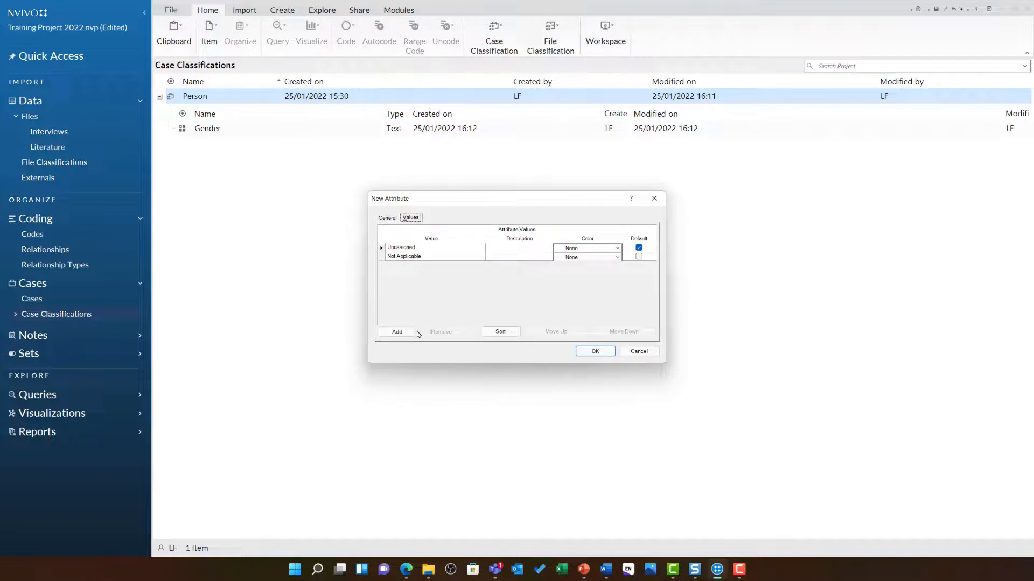
pyautogui.click(397, 332)
pyautogui.write('40')
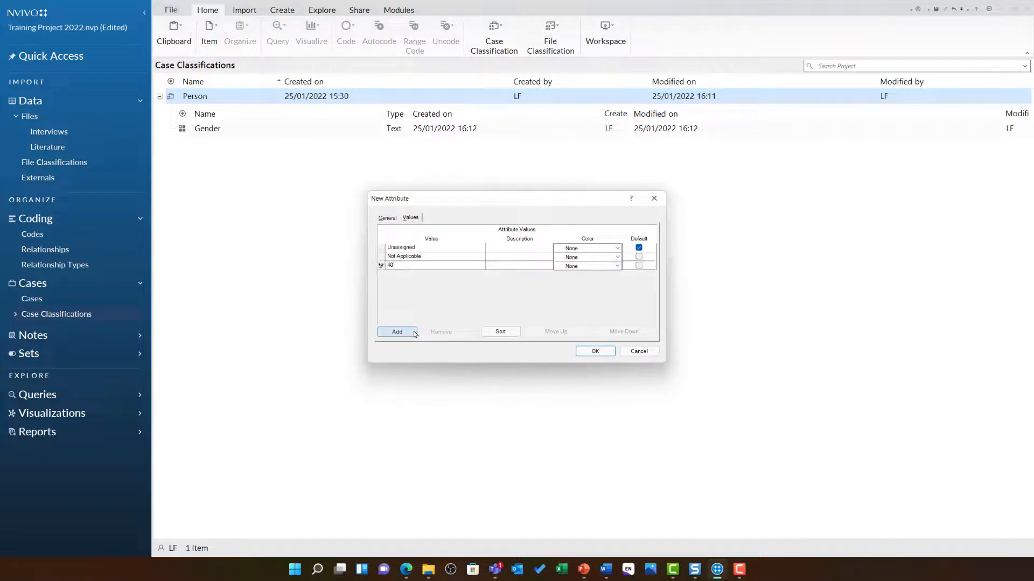
pyautogui.write('-49')
# Add the values 50-59, 60-69, 70-79 and 80+ to the Age attribute and save it
pyautogui.click(407, 332)
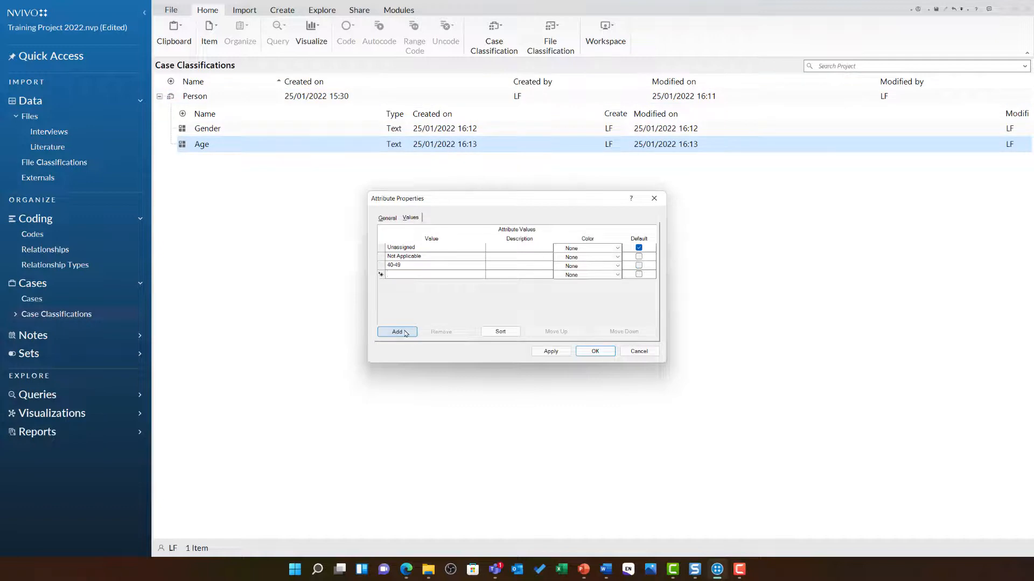
pyautogui.write('50-59')
pyautogui.click(396, 332)
pyautogui.write('60-69')
pyautogui.click(397, 331)
pyautogui.write('70-79')
pyautogui.click(397, 331)
pyautogui.write('80+')
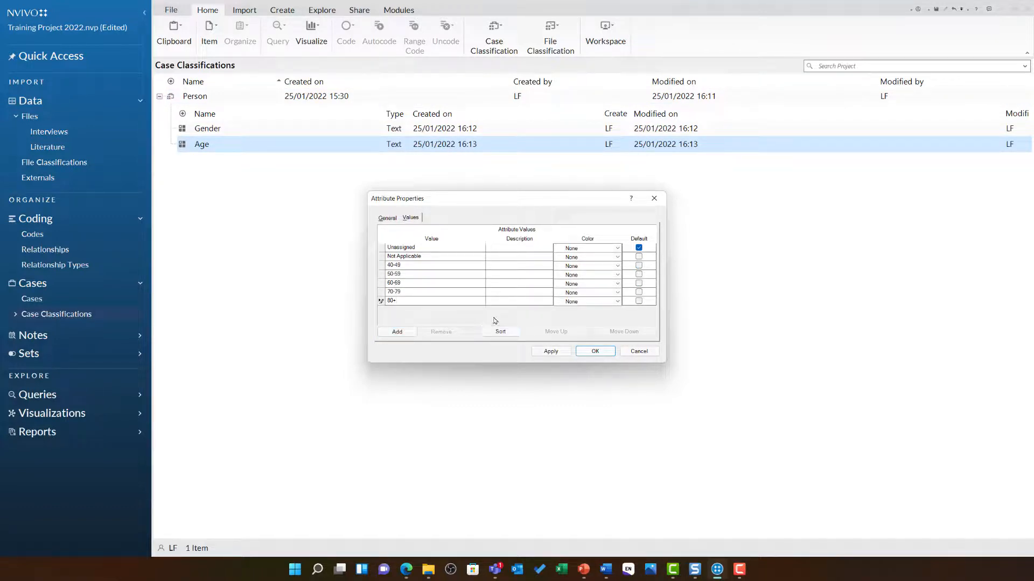
pyautogui.click(587, 353)
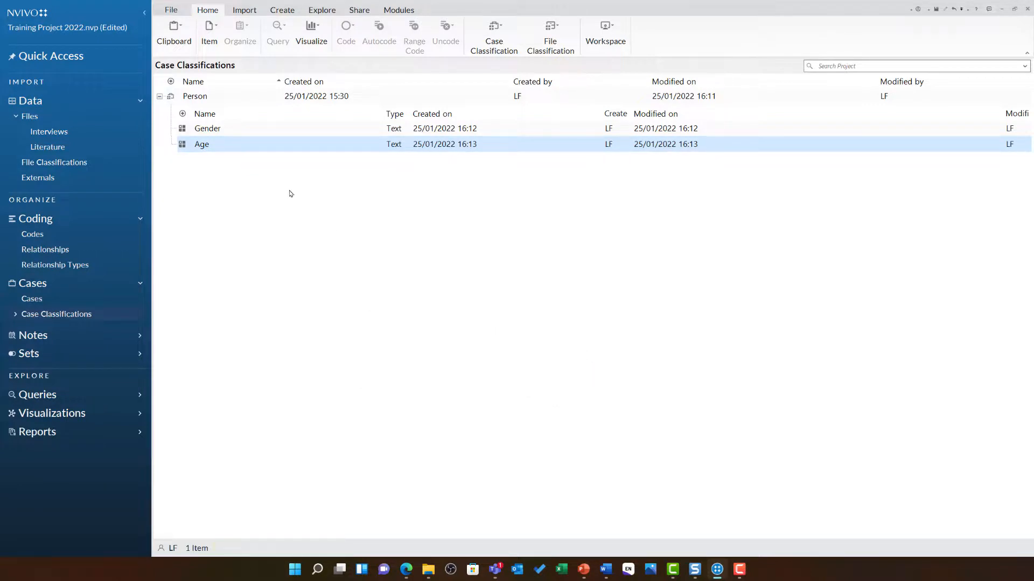
# Add a Township attribute to the Person classification without defining any extra values
pyautogui.rightClick(194, 97)
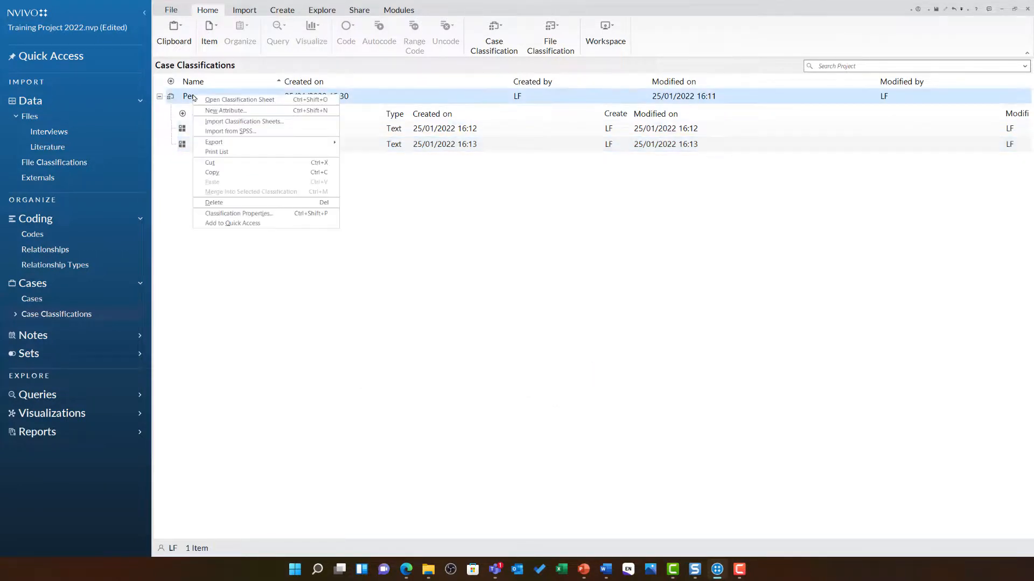
pyautogui.click(250, 112)
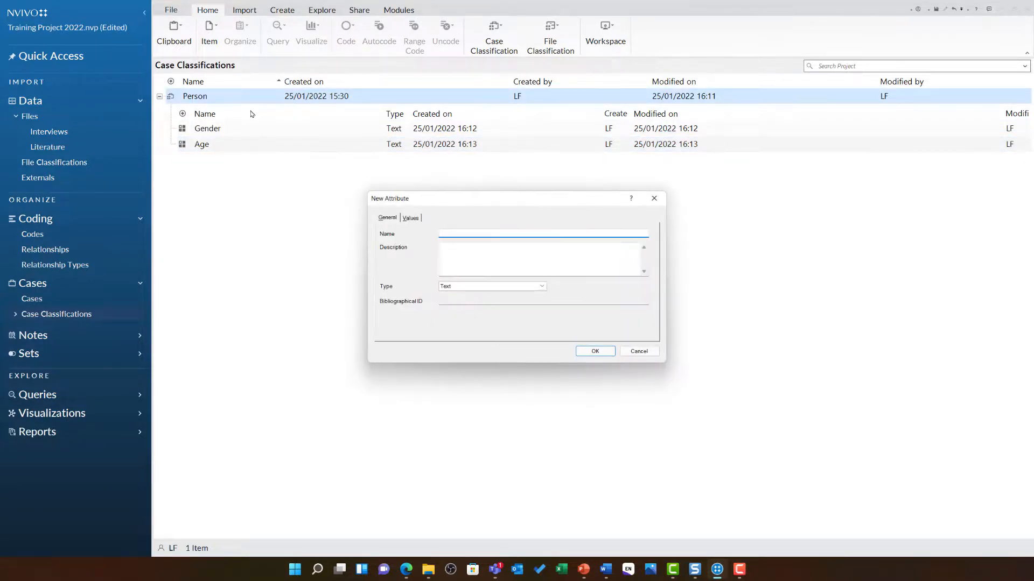
pyautogui.write('Township')
pyautogui.click(614, 351)
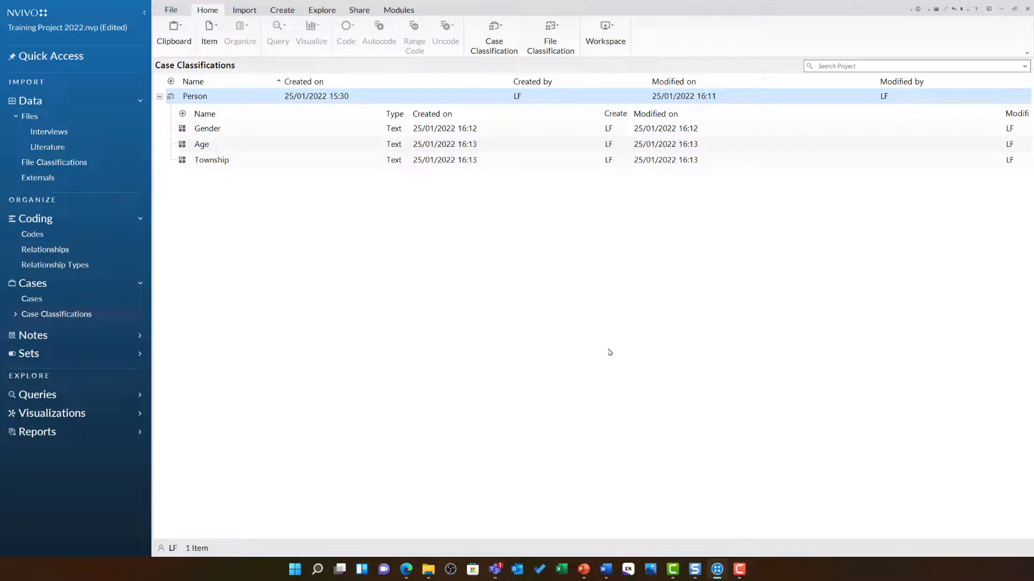
# Edit the existing Age attribute's properties to add the value "39 or younger"
pyautogui.rightClick(273, 149)
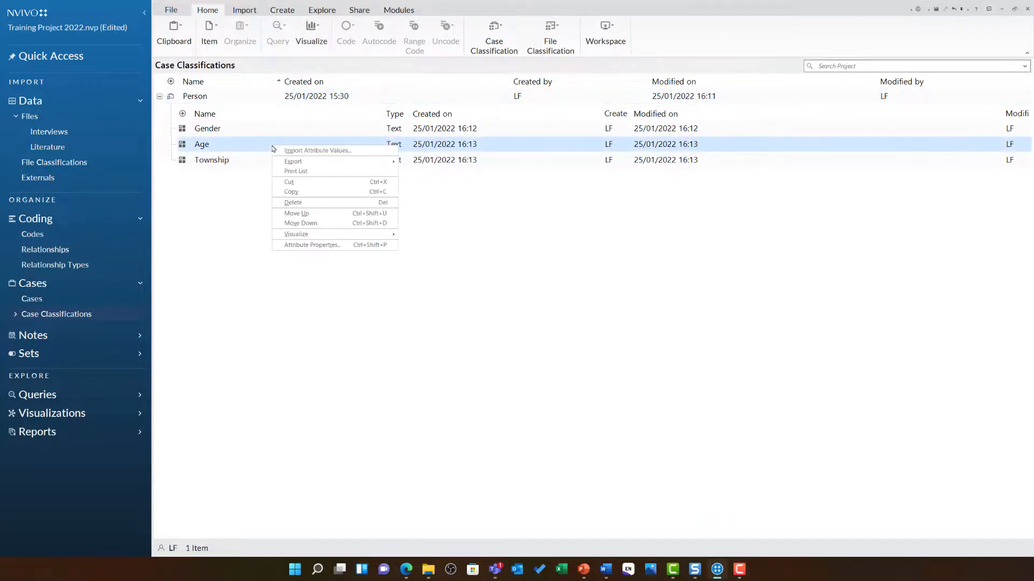
pyautogui.click(380, 246)
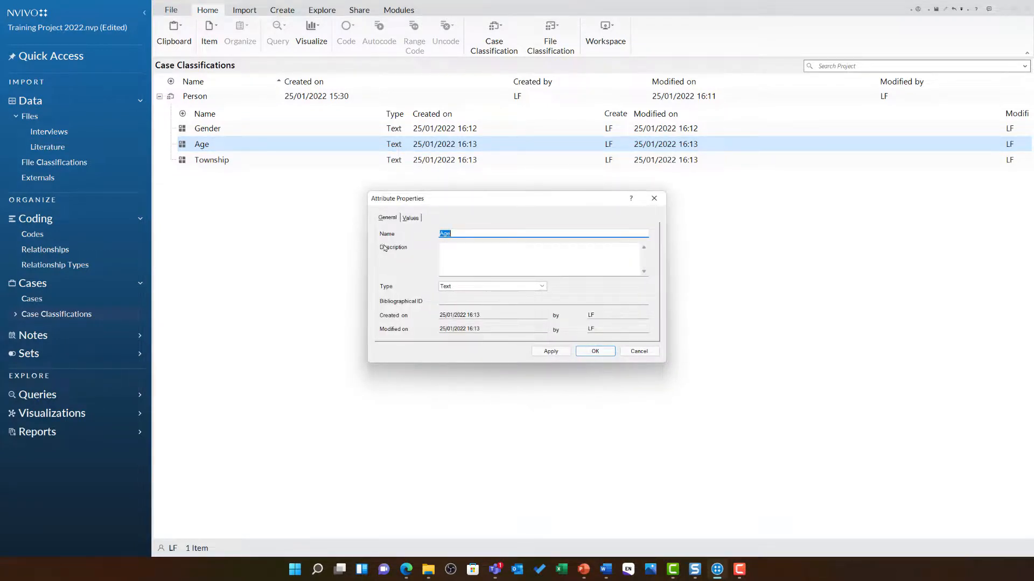
pyautogui.click(411, 218)
pyautogui.click(397, 332)
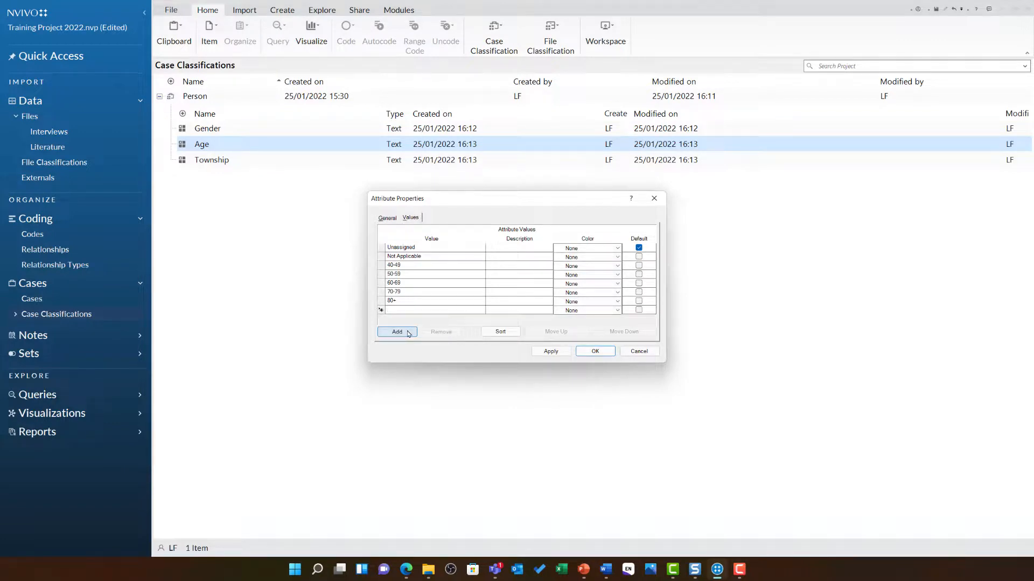
pyautogui.write('39 or younger')
pyautogui.click(613, 351)
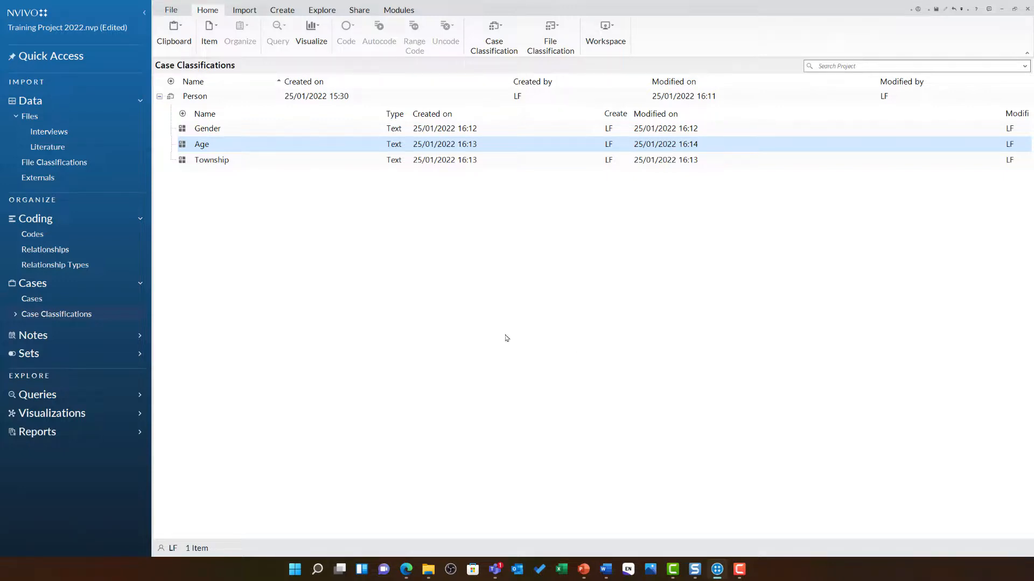
# Open the Person classification sheet and set Gender to Female for the first case and Male for the second
pyautogui.rightClick(218, 99)
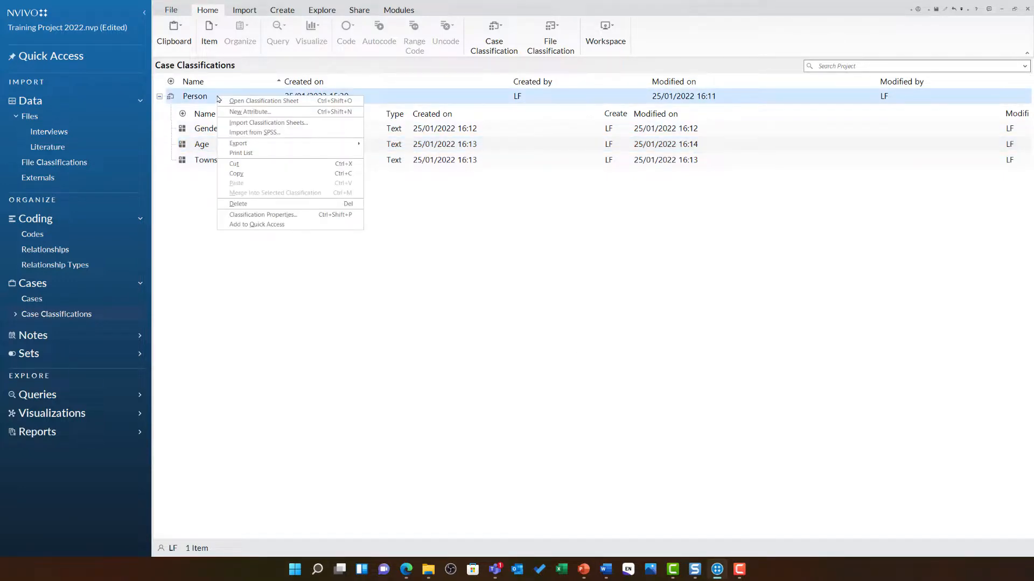
pyautogui.click(310, 102)
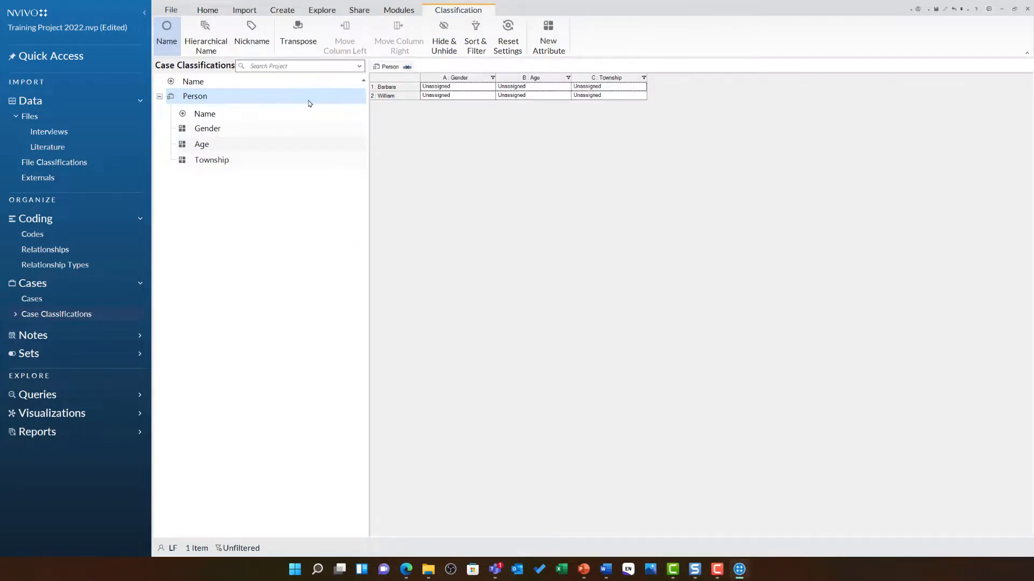
pyautogui.click(482, 86)
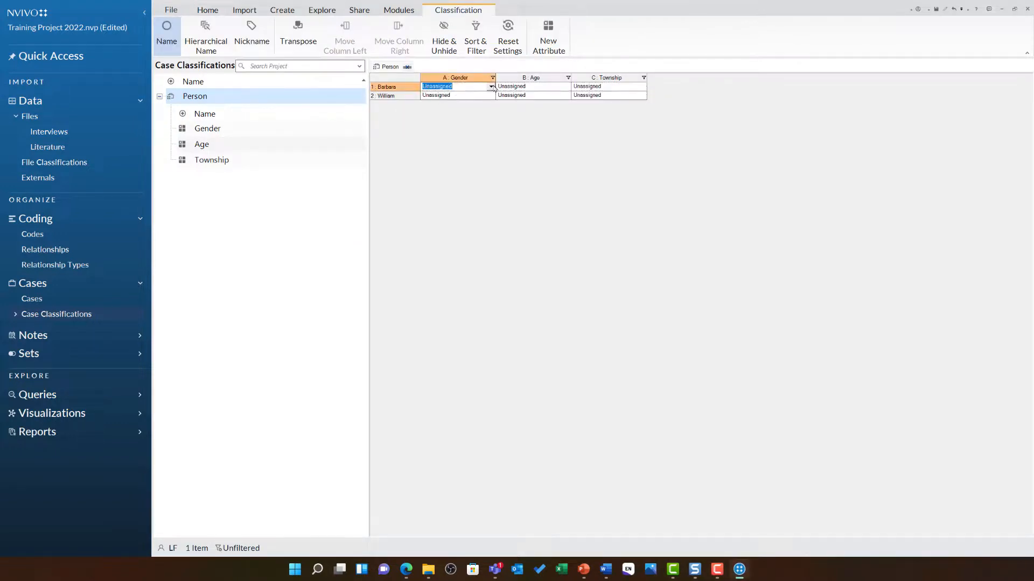
pyautogui.click(491, 87)
pyautogui.click(476, 115)
pyautogui.click(491, 95)
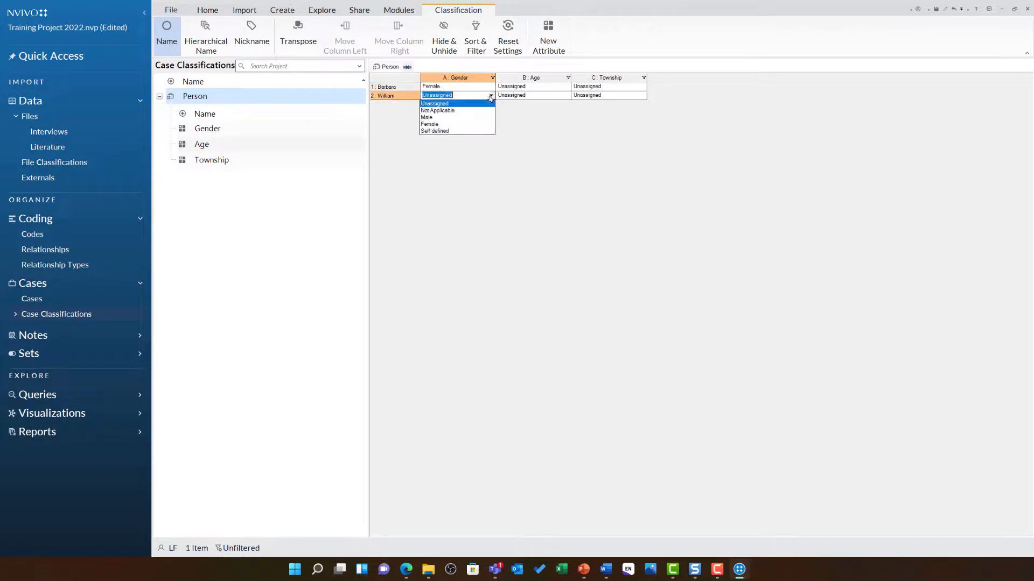
pyautogui.click(466, 118)
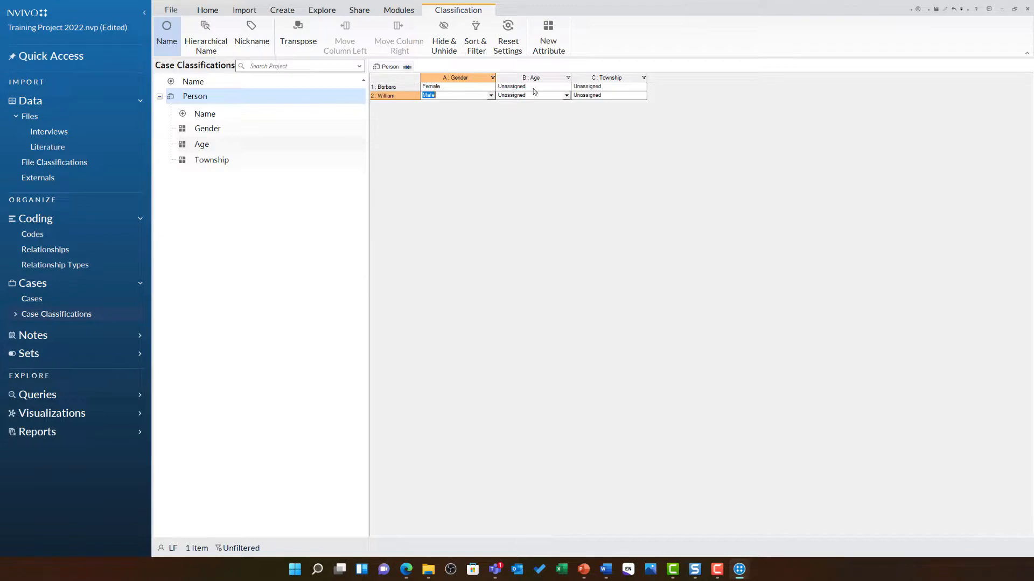
# Set Age to 40-49 for the first case and 50-59 for the second in the classification sheet
pyautogui.click(564, 86)
pyautogui.click(566, 87)
pyautogui.click(521, 109)
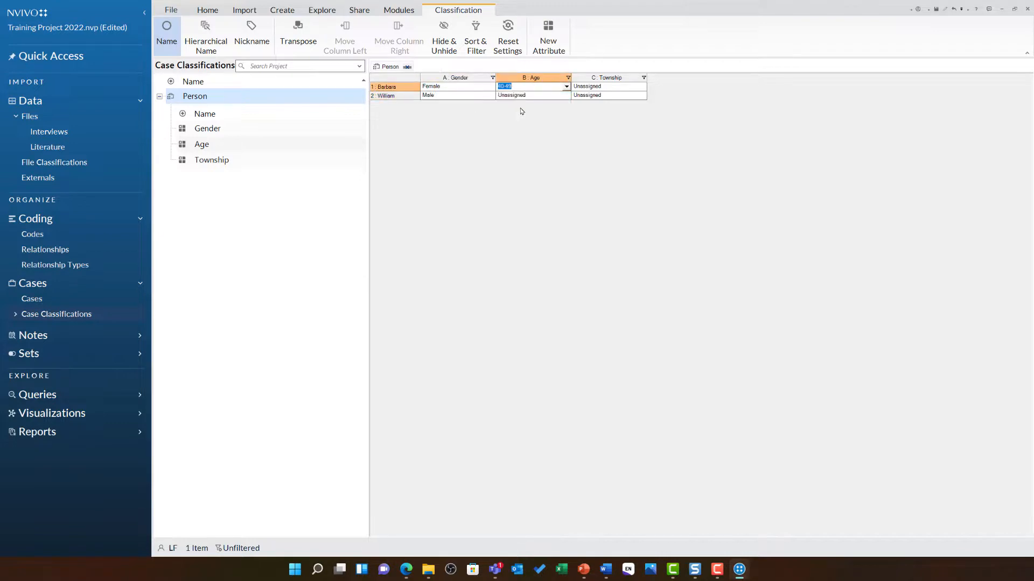
pyautogui.click(564, 95)
pyautogui.click(567, 96)
pyautogui.click(528, 125)
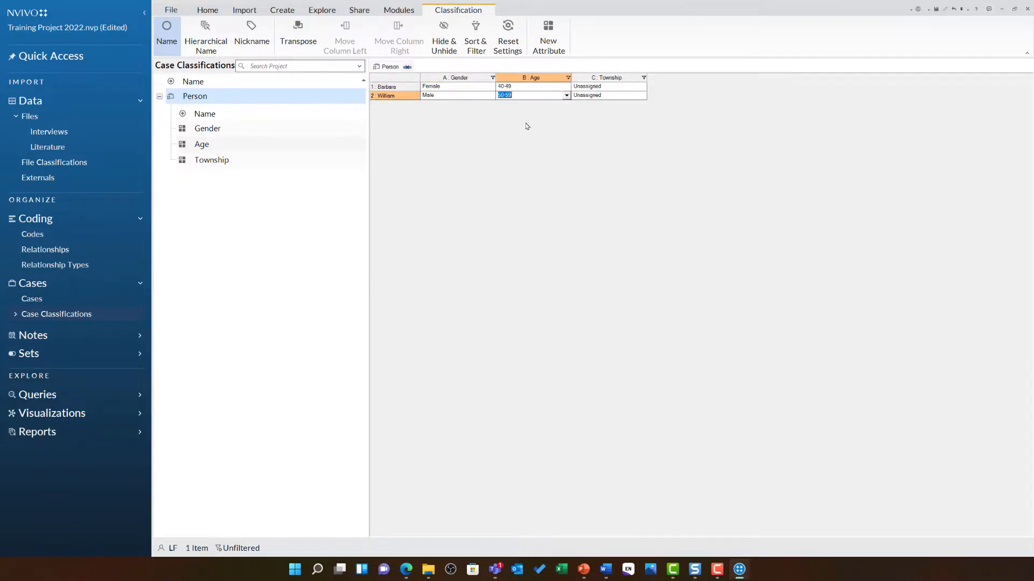
# Set Township to Bettie for the first case and Straits for the second, and close the classification sheet
pyautogui.click(610, 88)
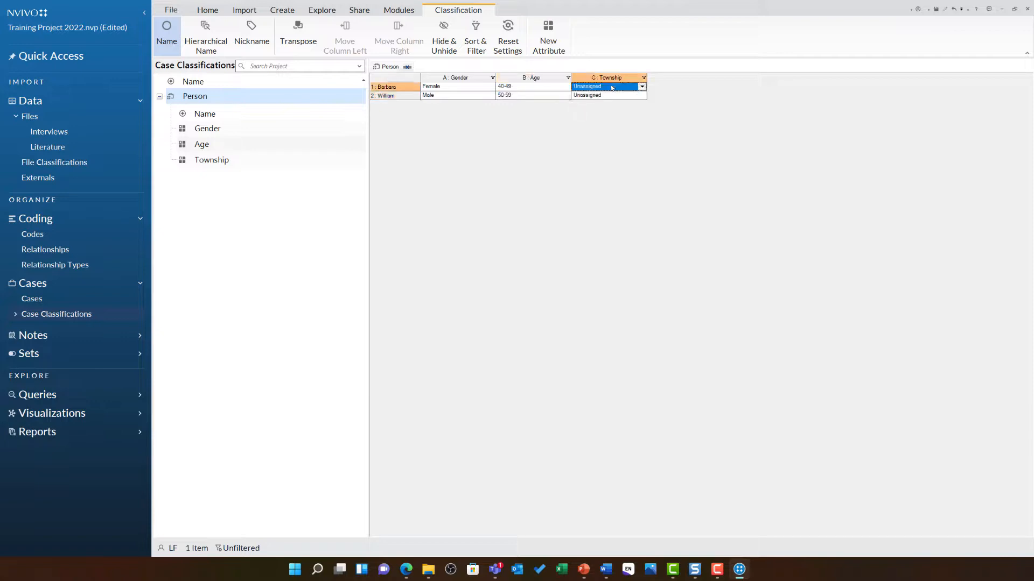
pyautogui.click(610, 90)
pyautogui.write('Bettie')
pyautogui.click(610, 95)
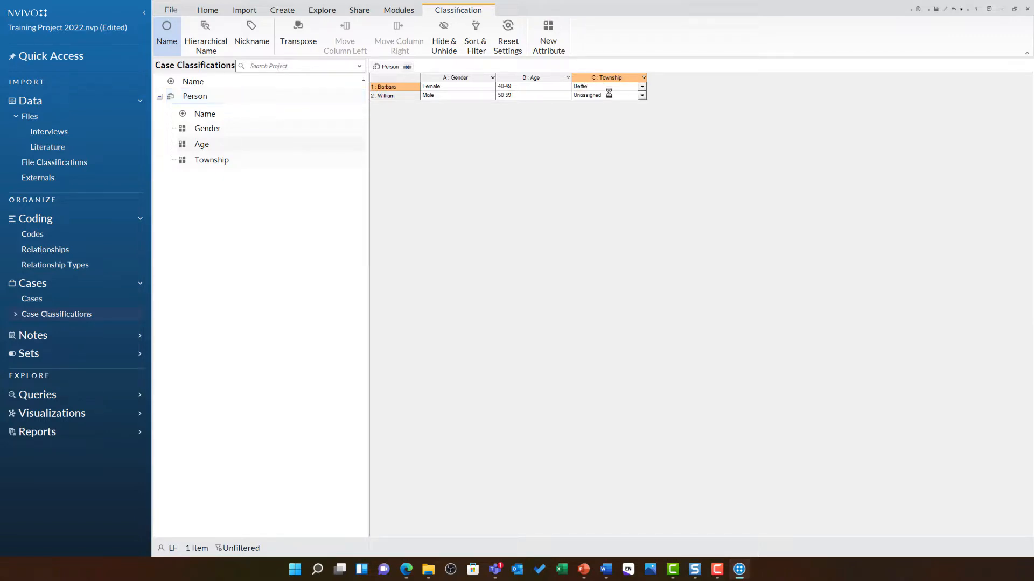
pyautogui.write('Str')
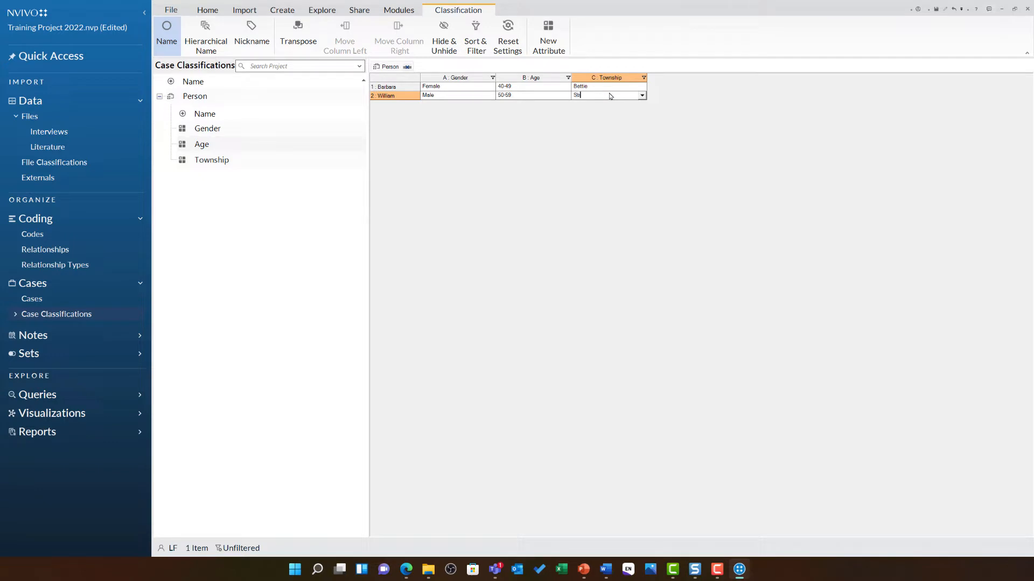
pyautogui.write('aits')
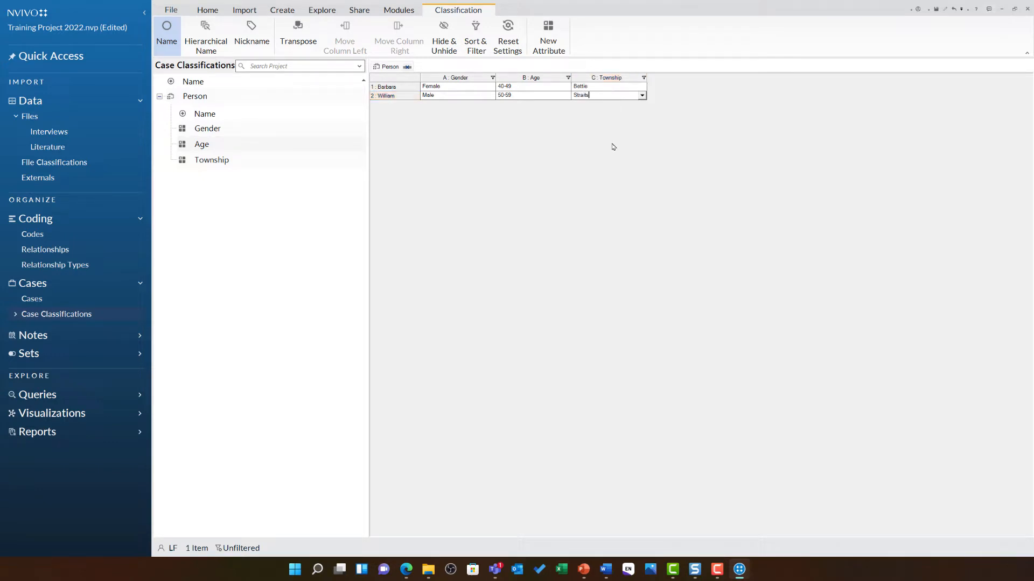
pyautogui.click(407, 67)
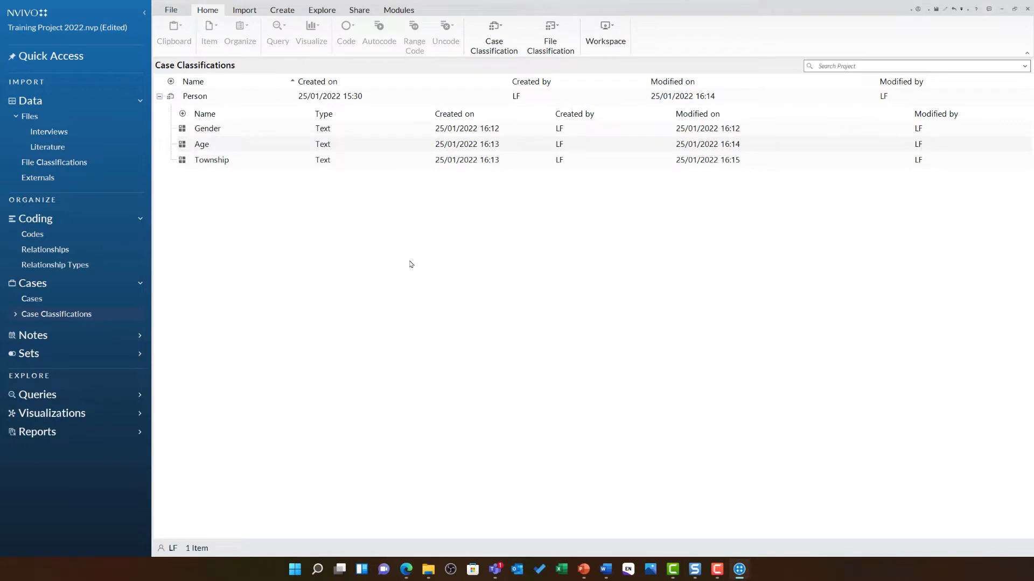
# Open the first case's properties from the Cases list and review its attribute values
pyautogui.click(46, 299)
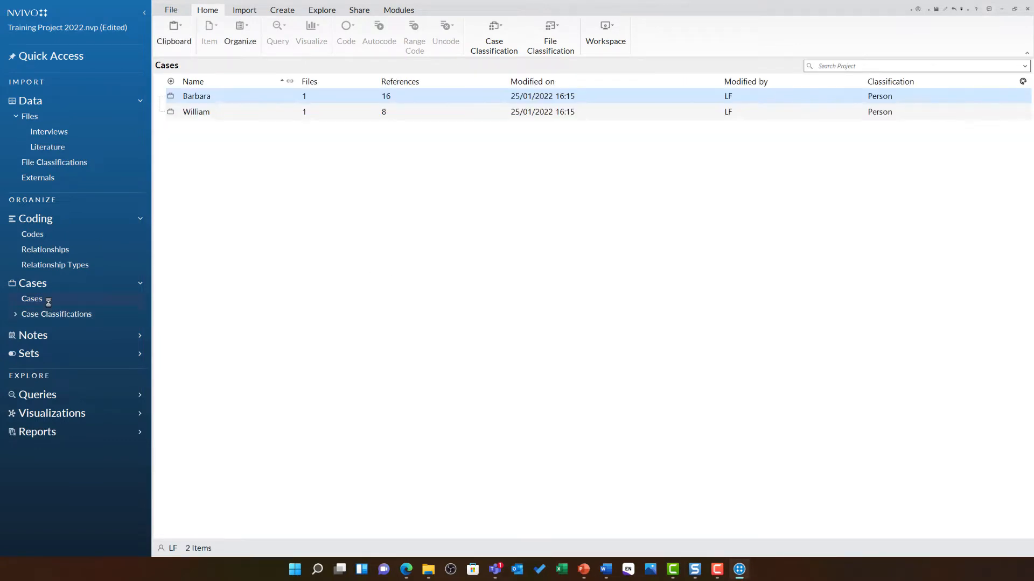
pyautogui.rightClick(226, 98)
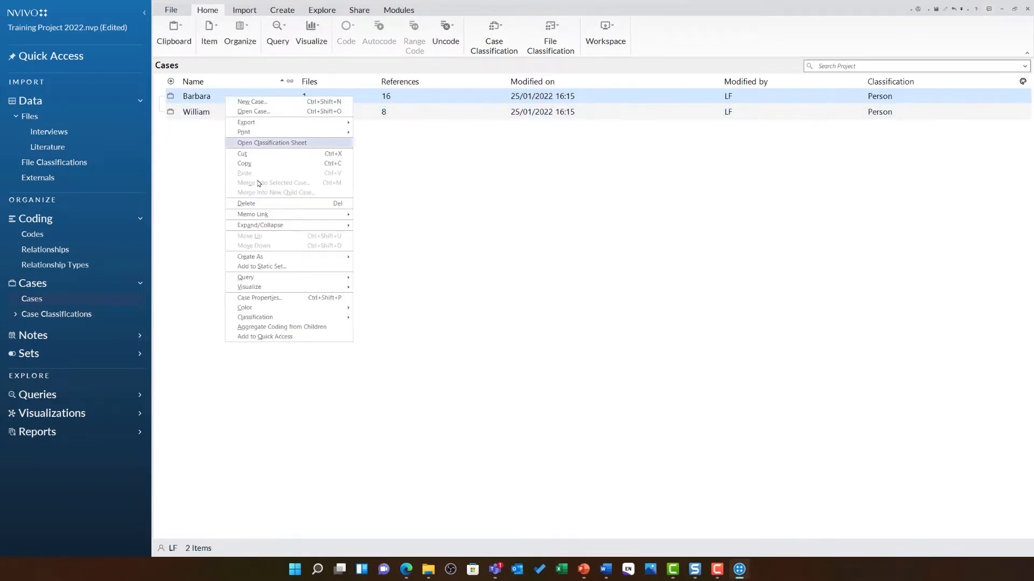
pyautogui.click(312, 298)
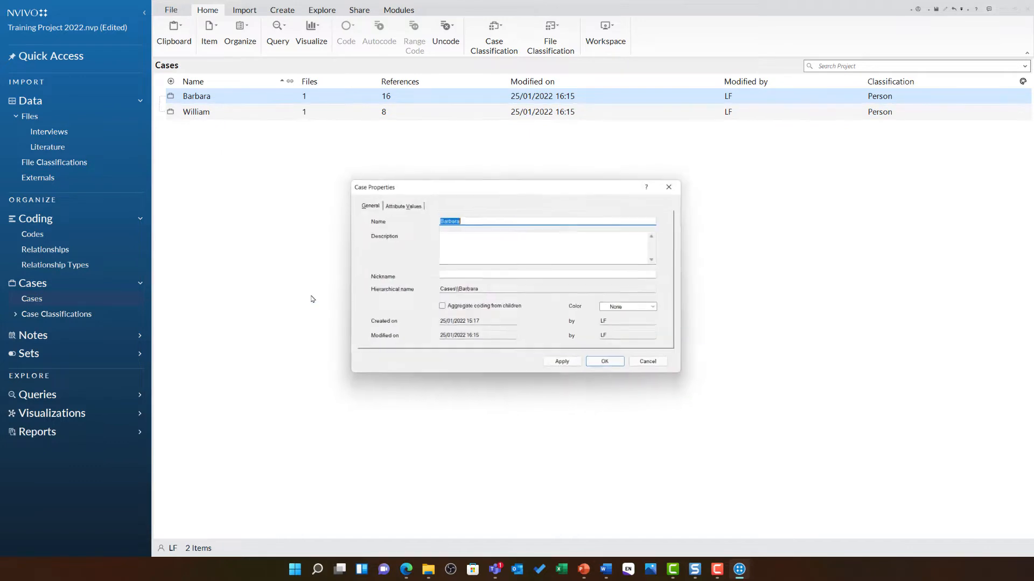
pyautogui.click(410, 205)
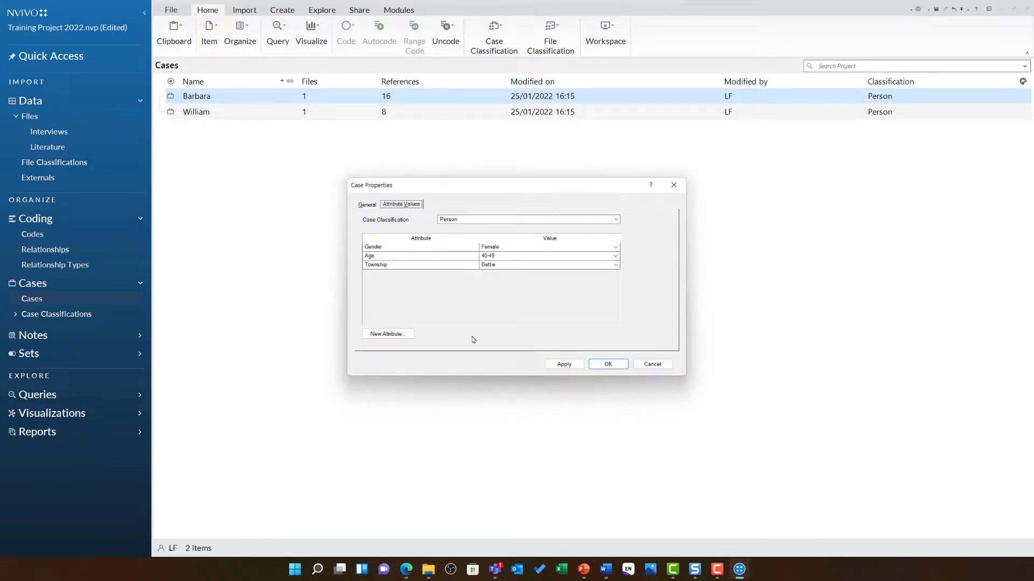